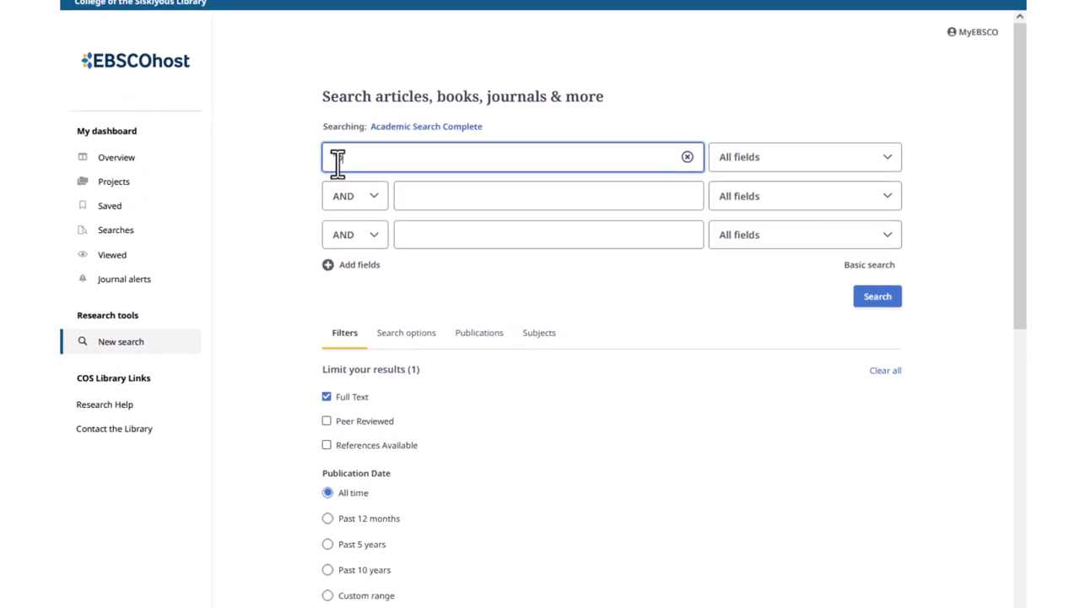
- Enter the quoted phrase "physical activity" in the first search box and happiness in the second
text(physical act)
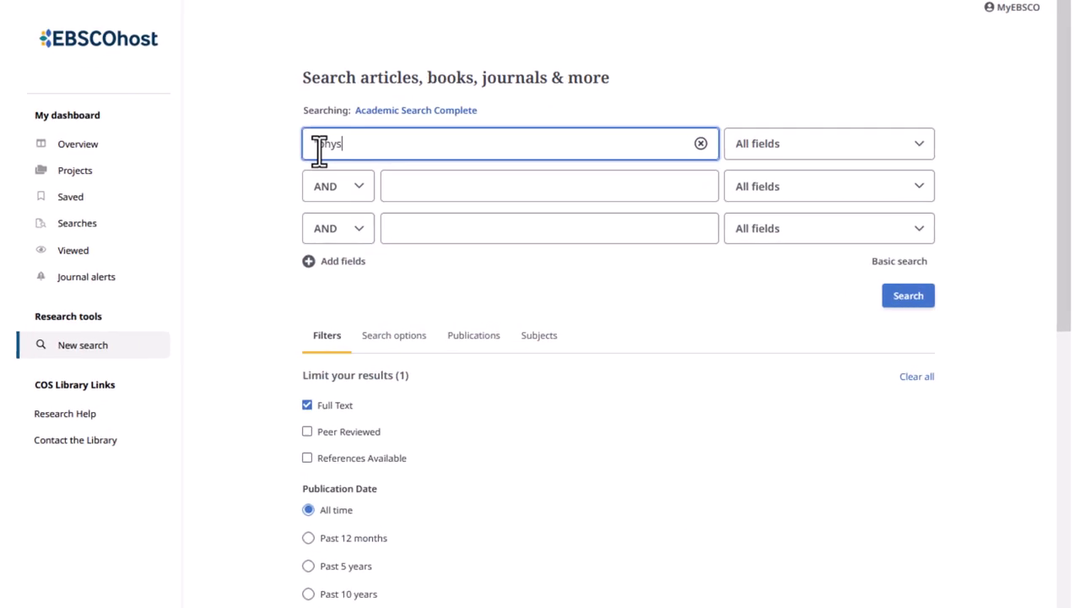
text(ivity")
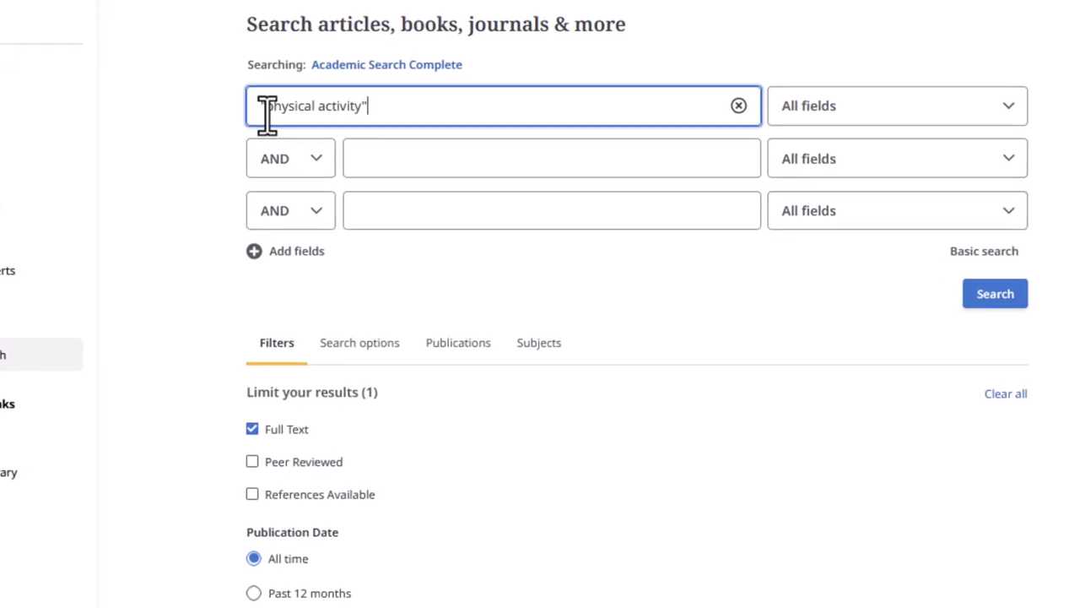
key(Home)
text(")
click(363, 149)
text(heppiness)
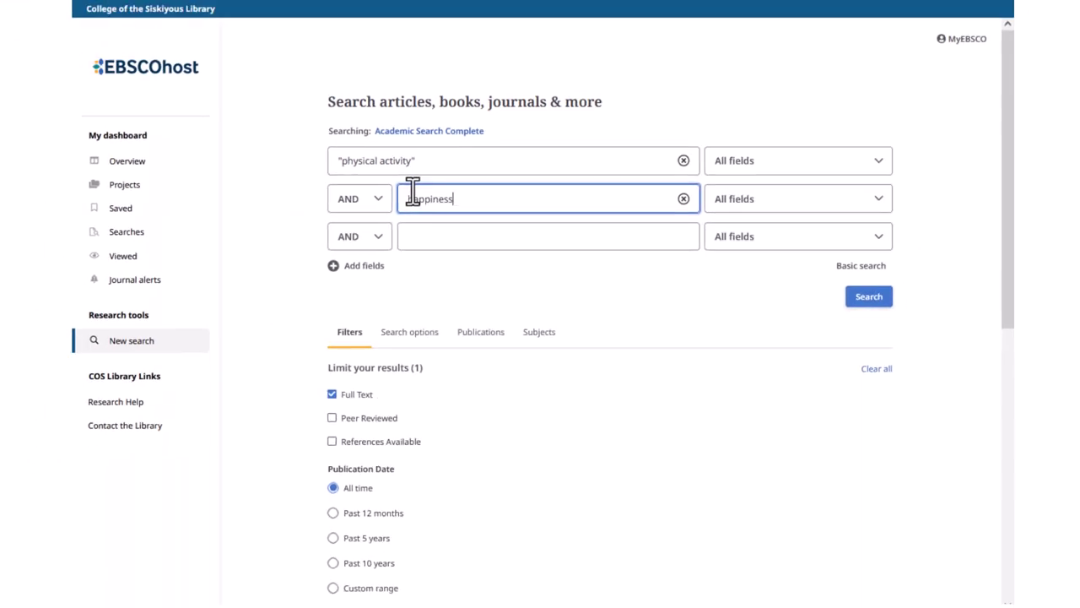
- Add MasterFILE Complete and Psychology and Behavioral Sciences Collection to the searched databases
click(417, 137)
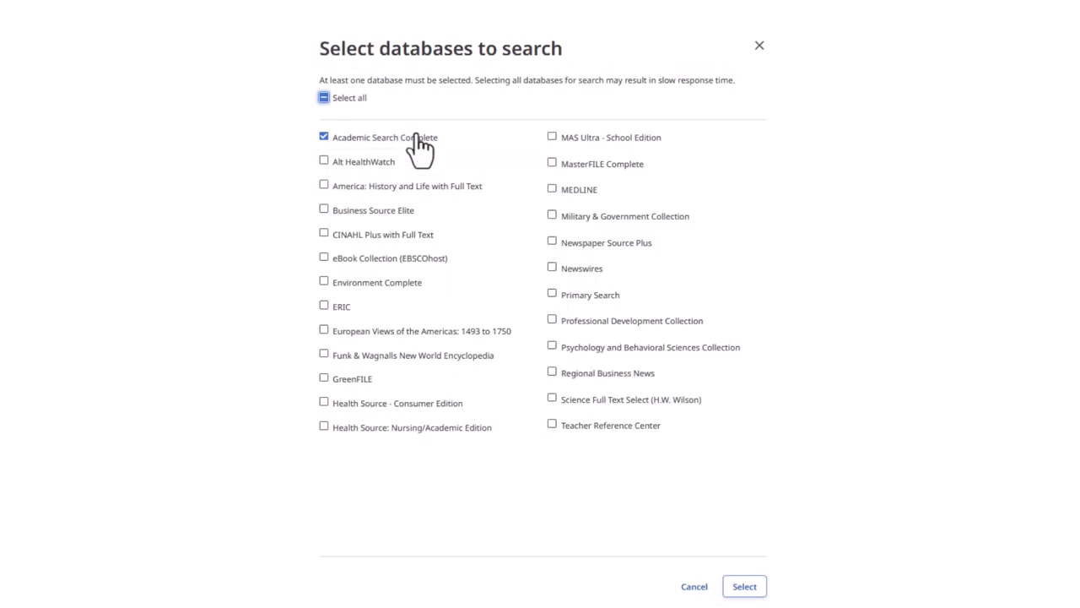
click(553, 164)
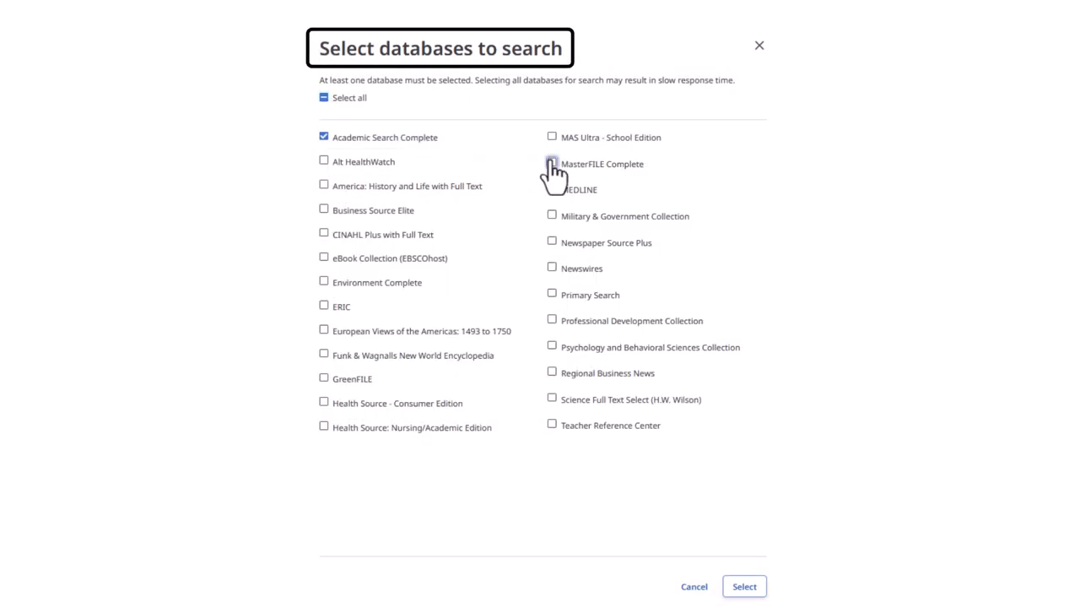
click(552, 347)
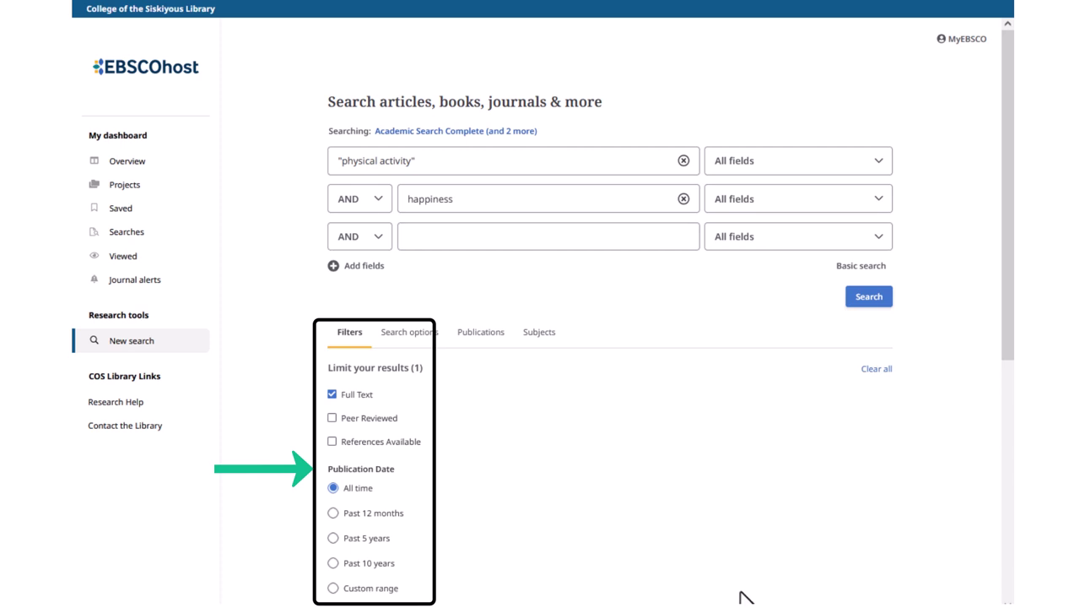
- Limit publication date to the past 5 years and run the search, getting 143 results
click(333, 537)
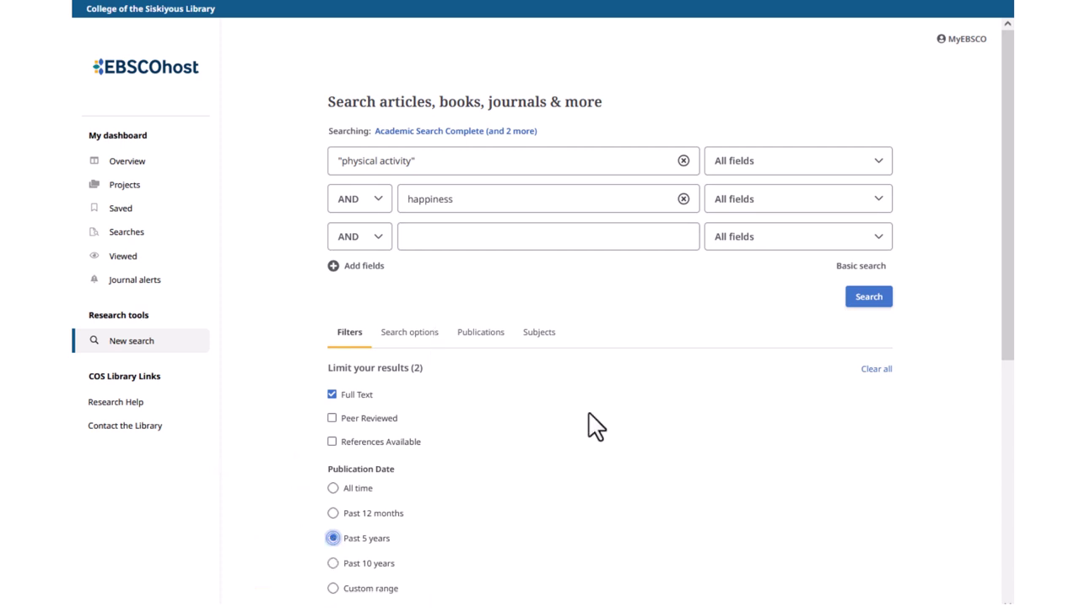
click(856, 298)
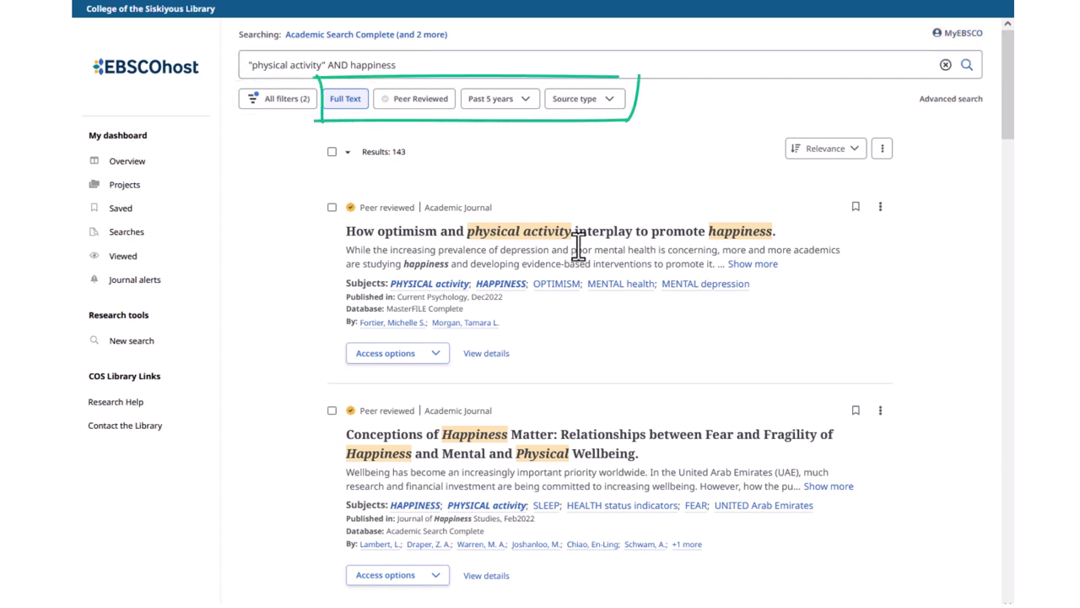
click(284, 99)
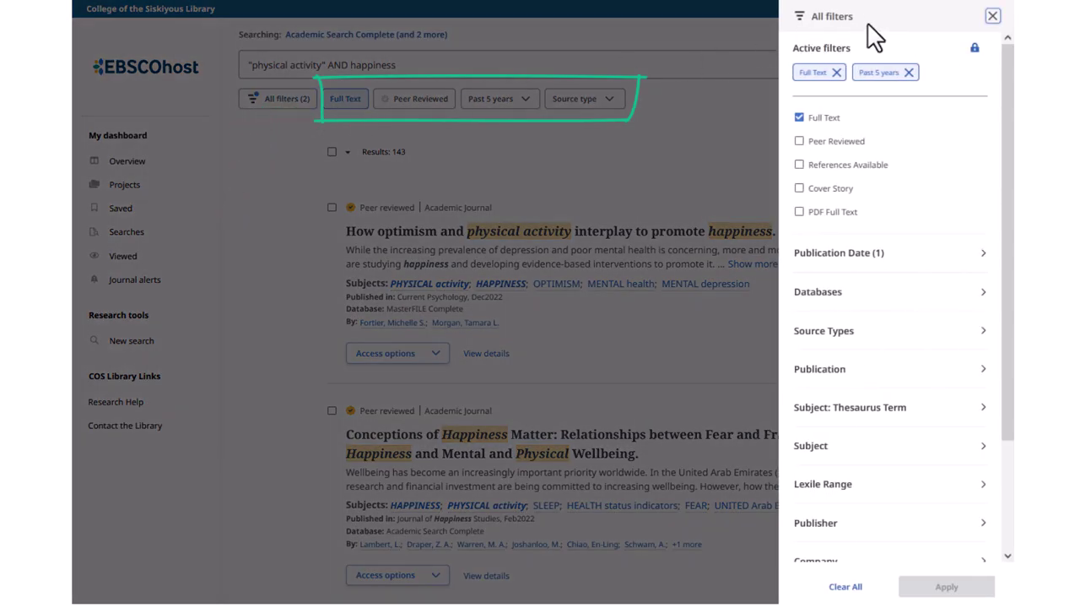
click(993, 18)
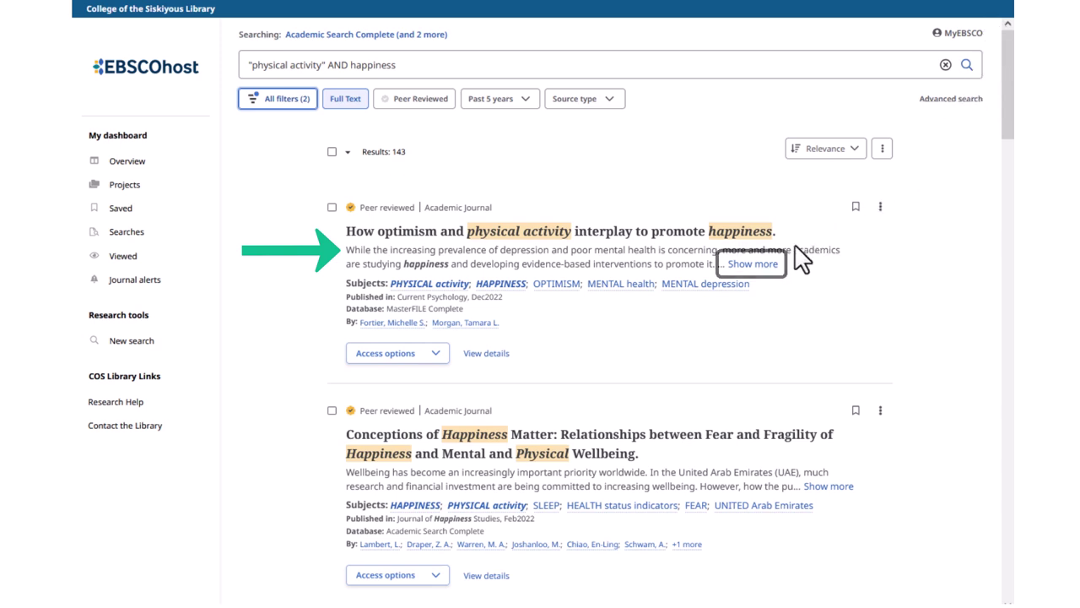
- Expand the first result's full abstract, then start replacing happiness in the query with "mental health
click(772, 263)
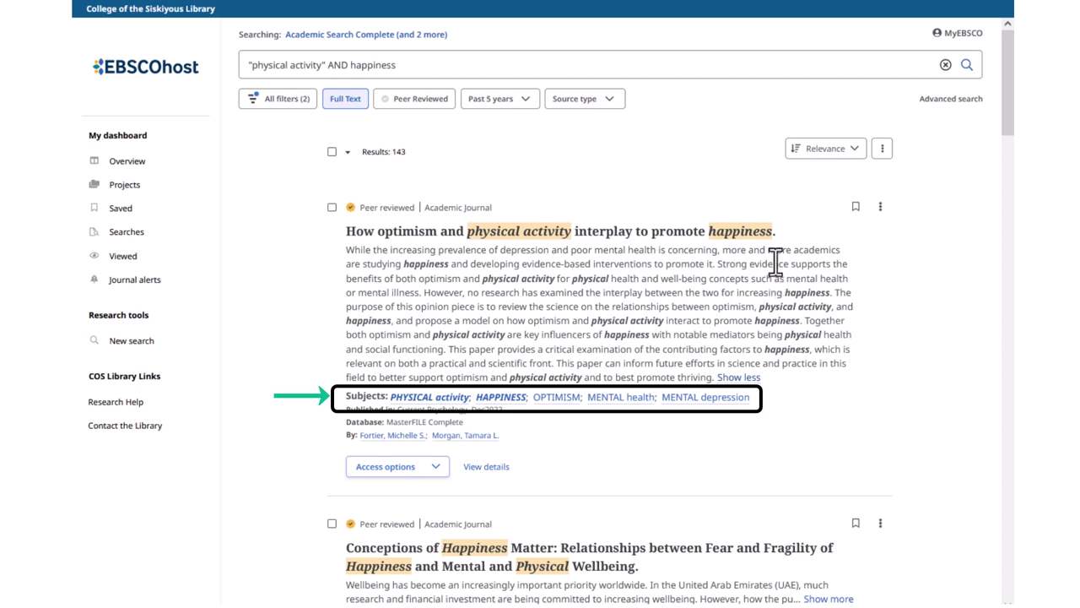
double_click(378, 65)
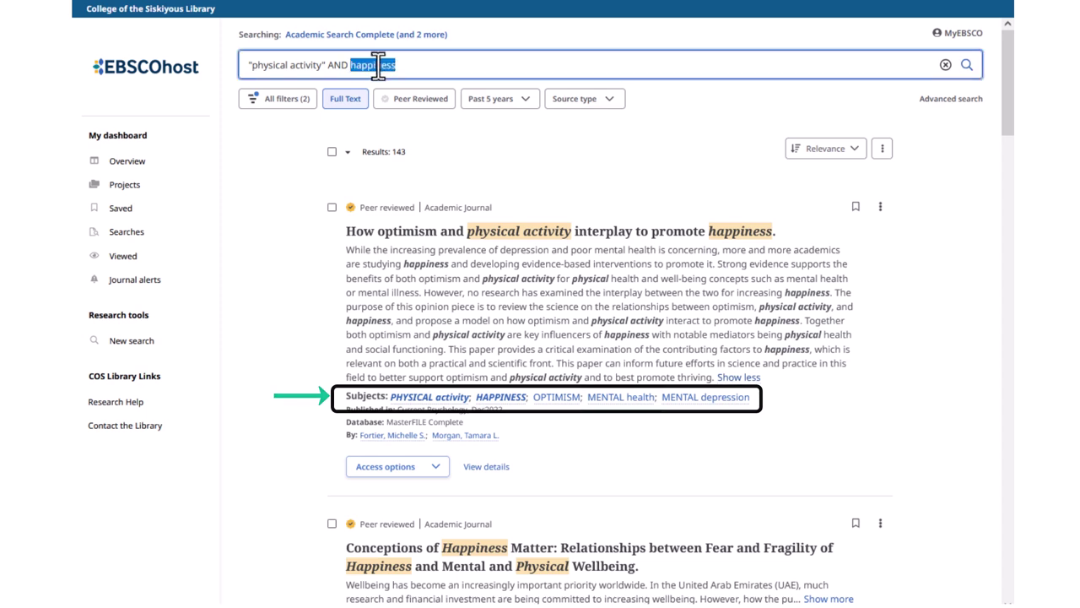
text("mental health)
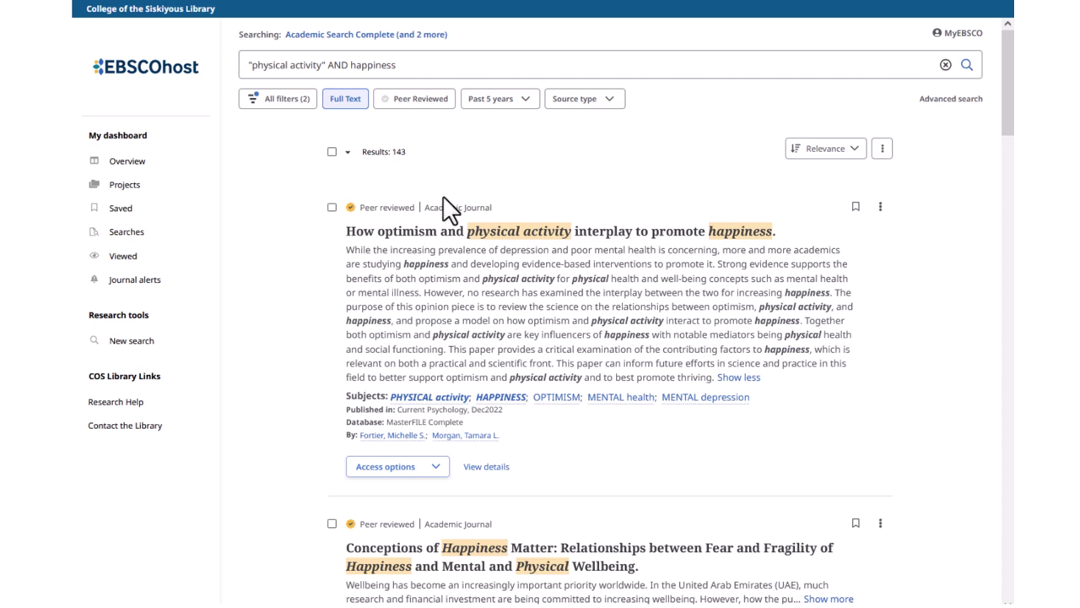
- Open the full record of 'How optimism and physical activity interplay to promote happiness.' and view its access options
click(437, 468)
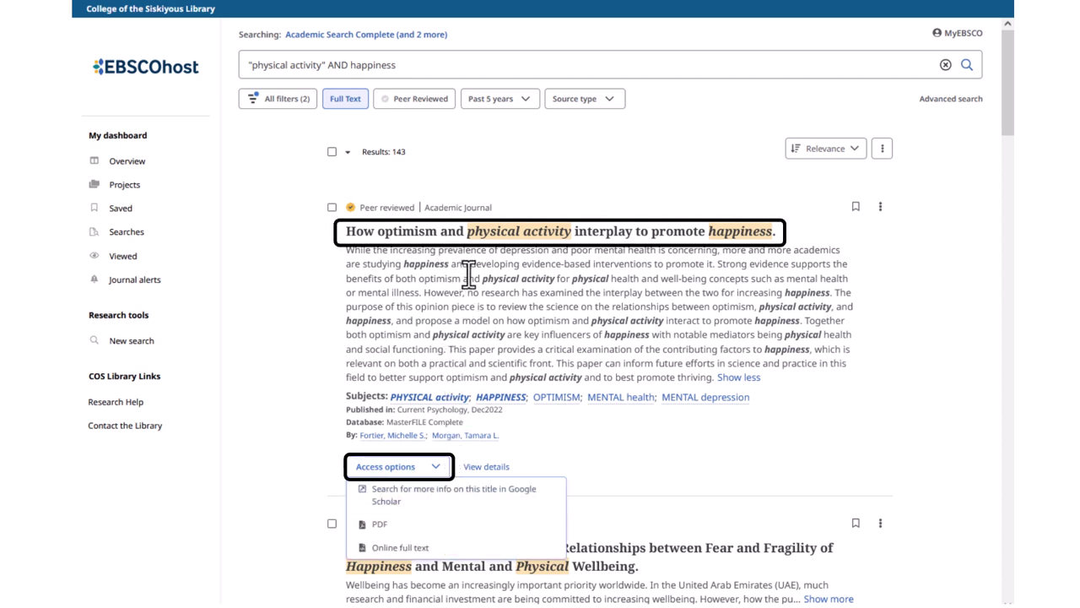
click(467, 239)
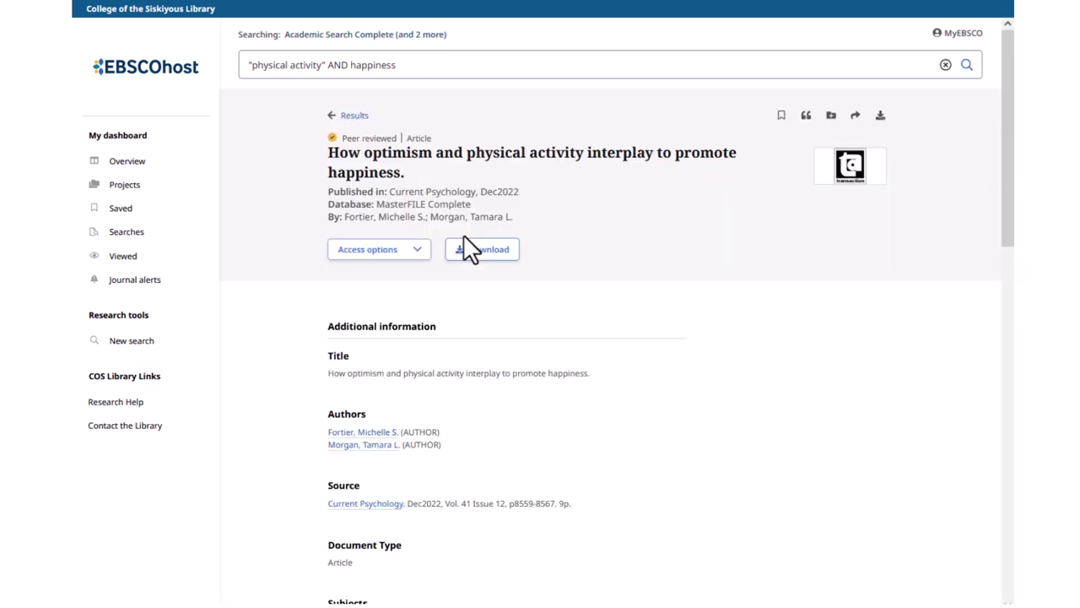
drag(1008, 212, 1013, 513)
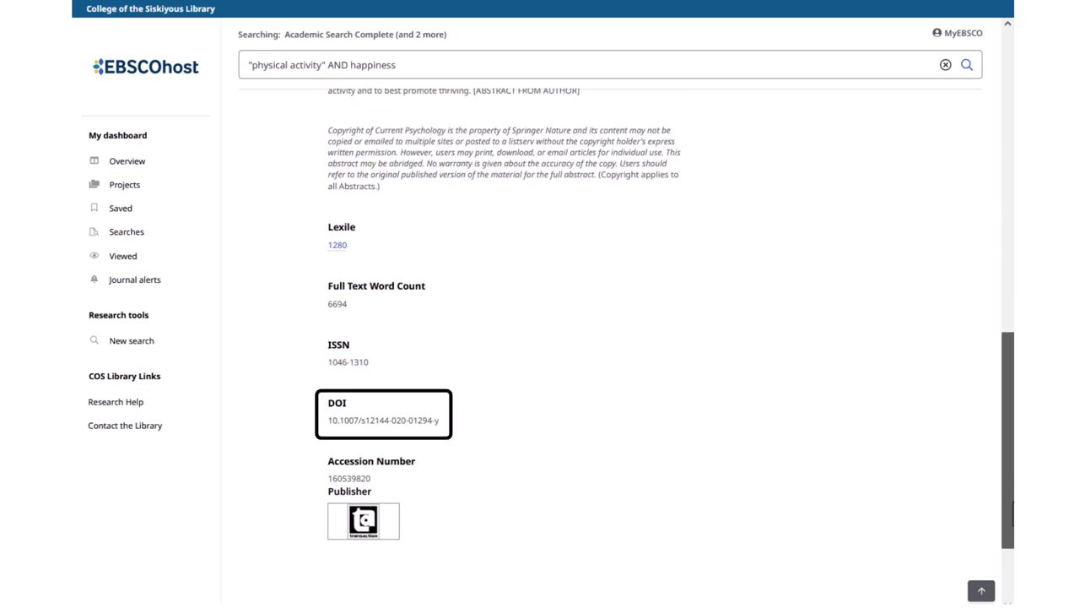
drag(1012, 513, 988, 187)
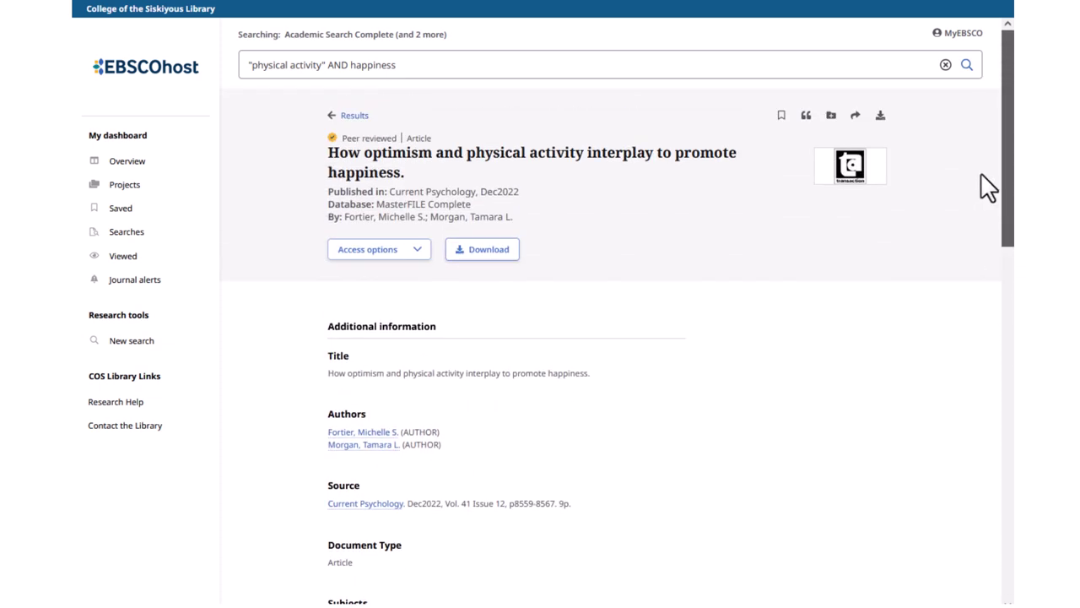
click(418, 252)
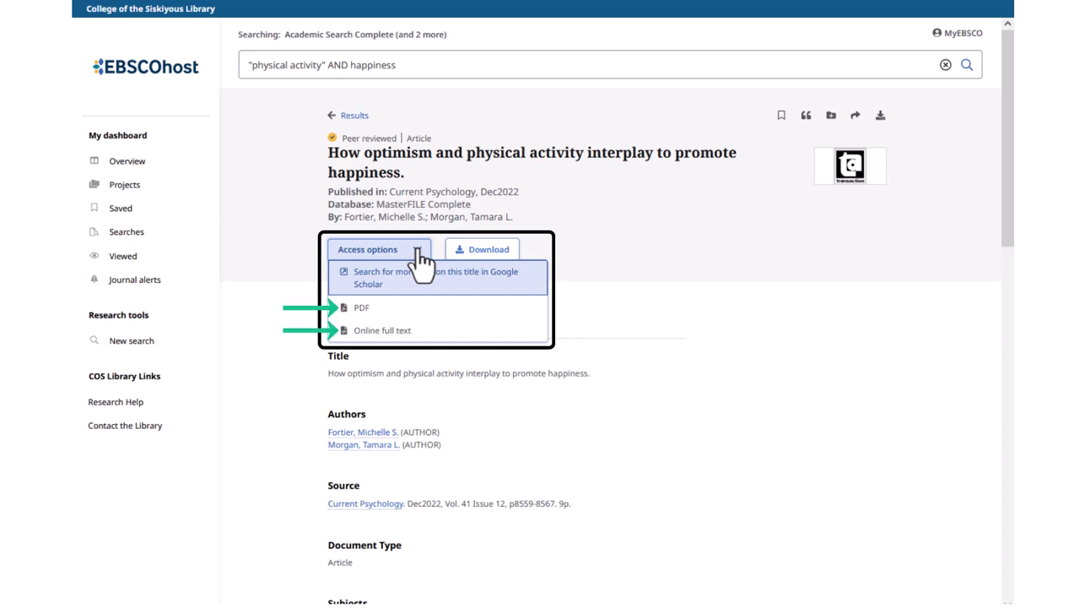
- Open the article's online full text from the Access options list
click(365, 308)
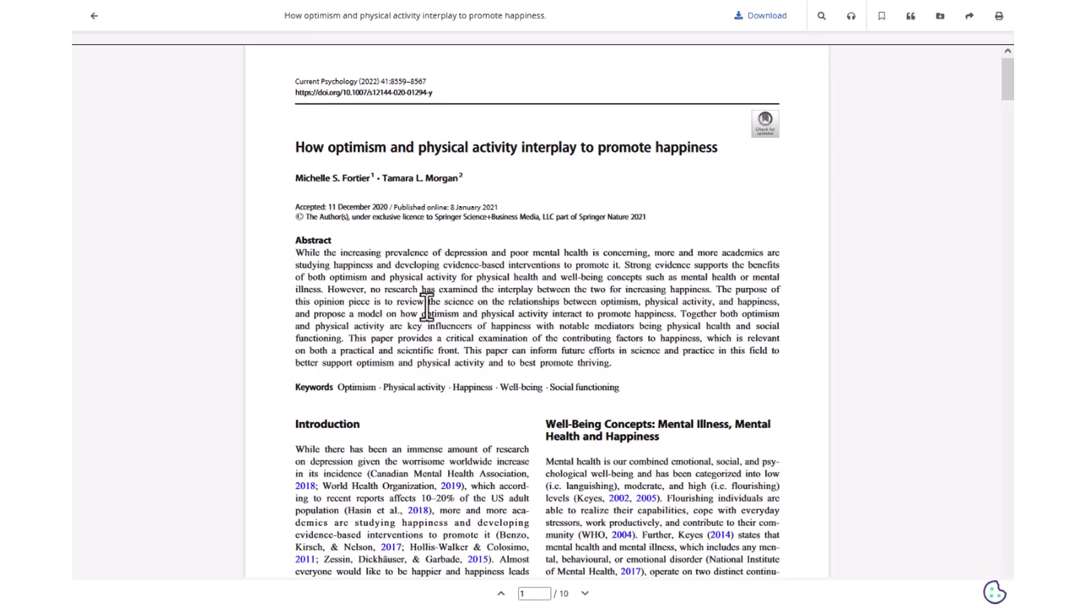
scroll(1000, 94, down, 15)
scroll(1007, 95, down, 10)
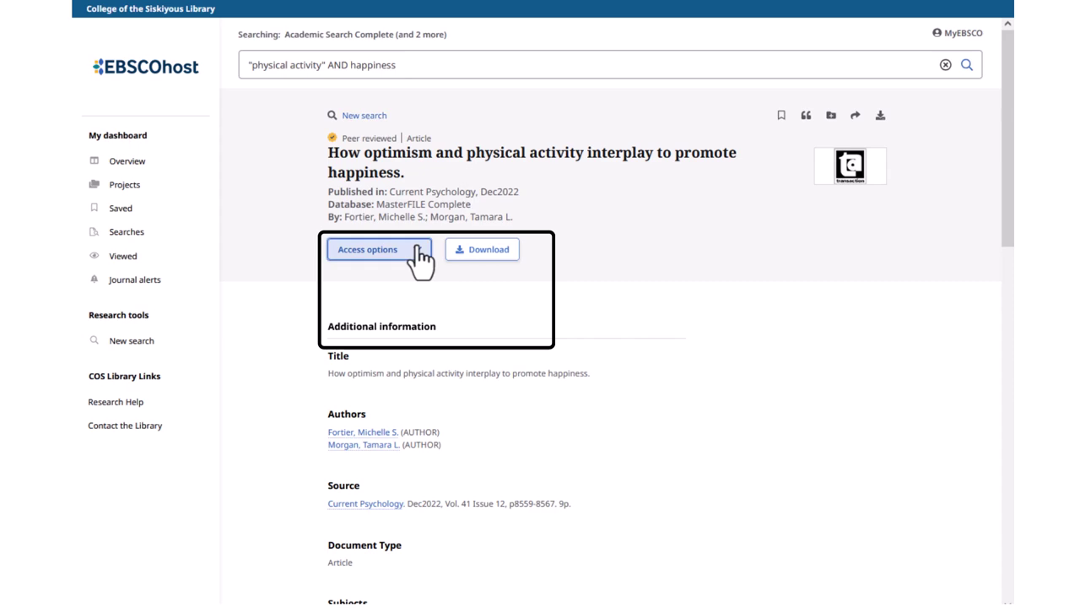
click(415, 248)
click(428, 332)
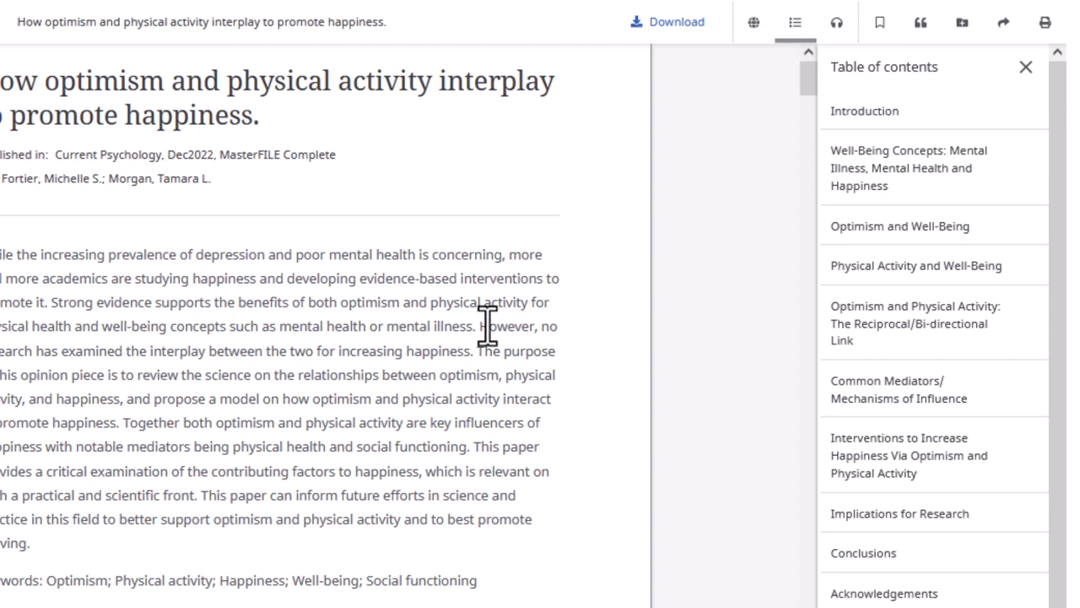
- Show the article's translation options and table of contents, then the listen-aloud audio player
click(752, 31)
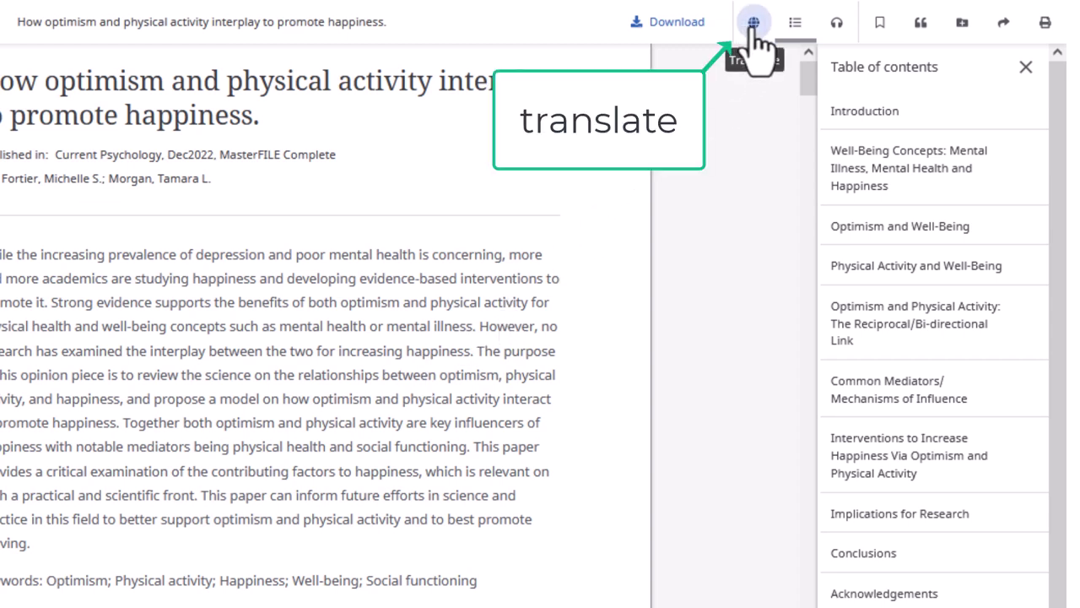
click(795, 25)
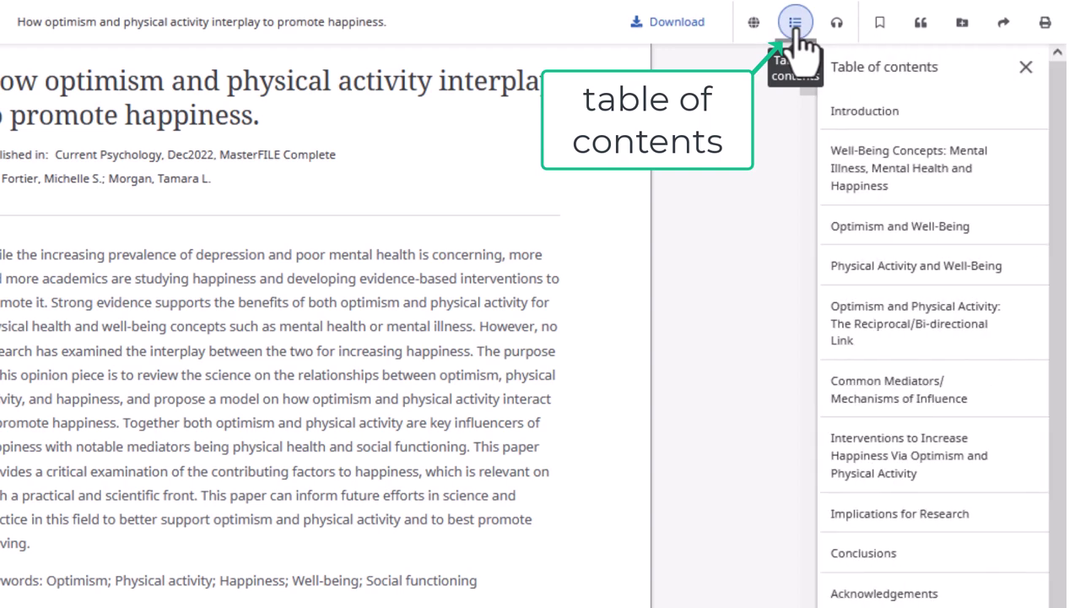
click(836, 34)
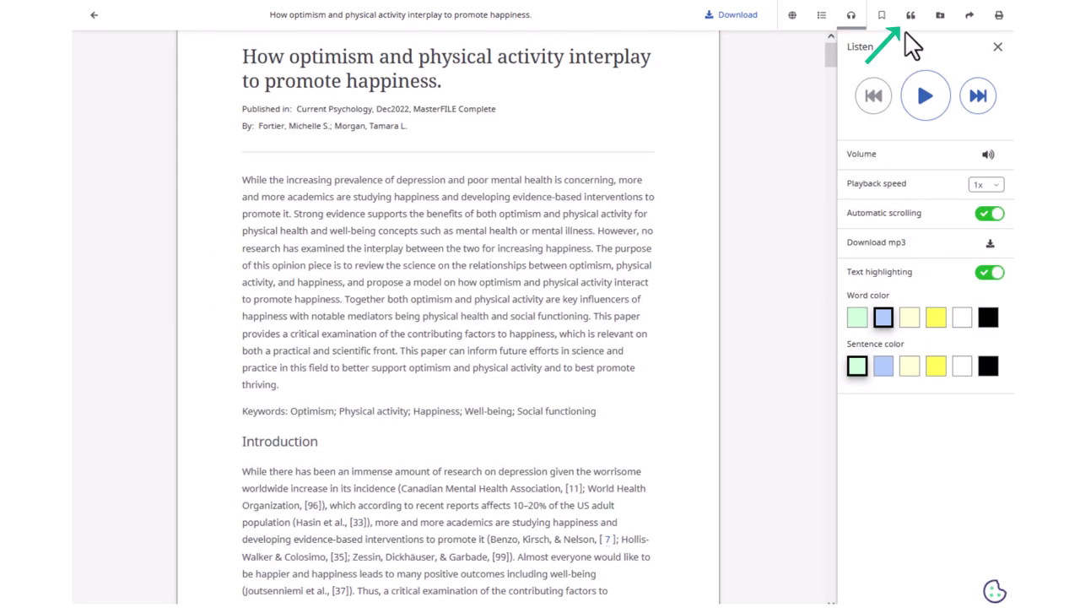
- Copy the article's MLA 9th Edition citation to the clipboard and close the citation window
click(910, 17)
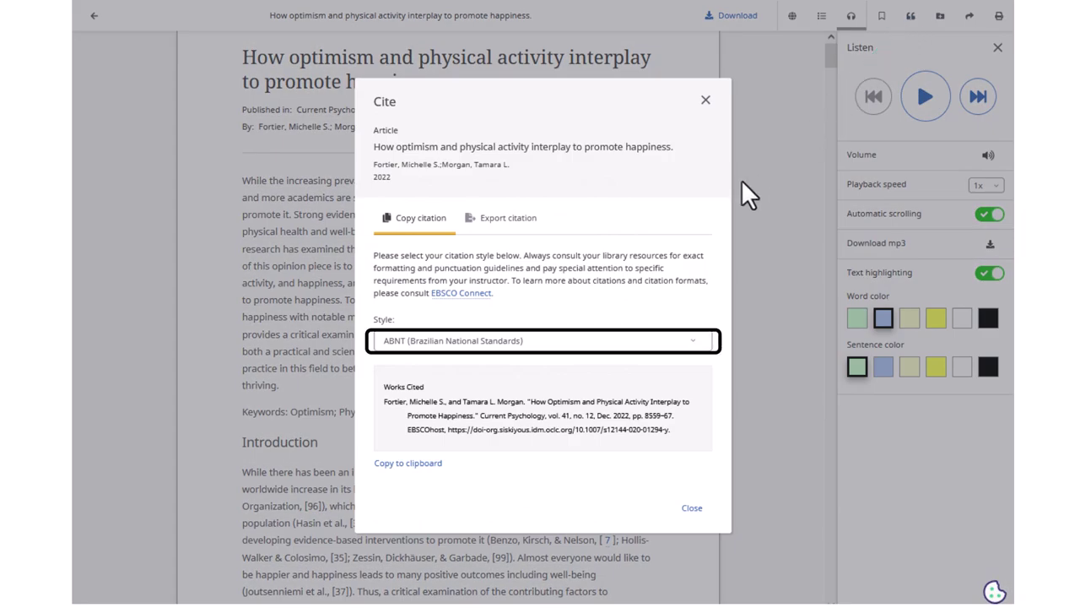
click(619, 342)
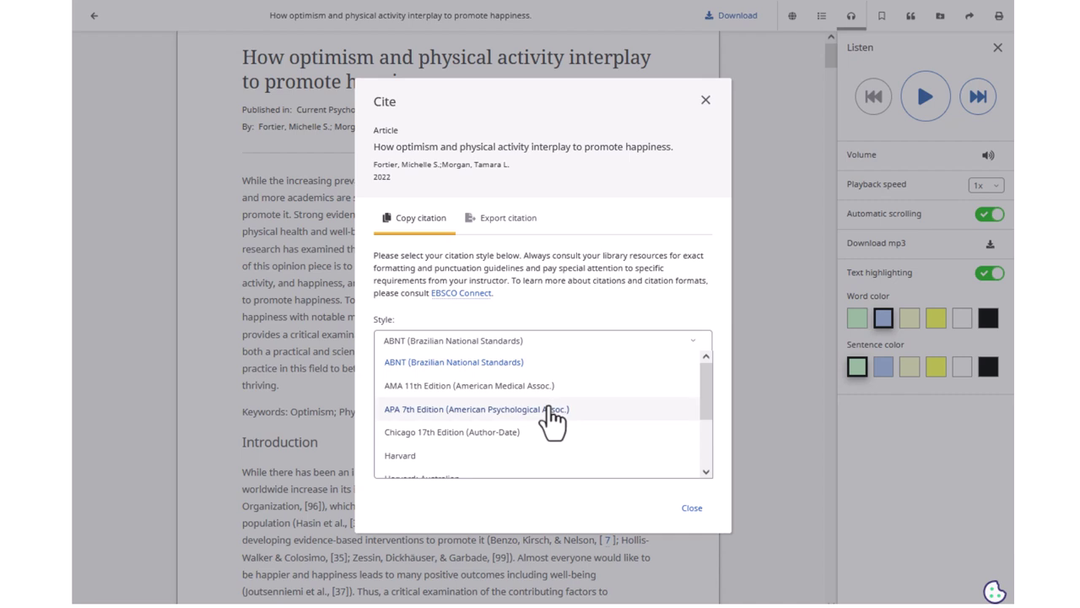
scroll(549, 420, down, 2)
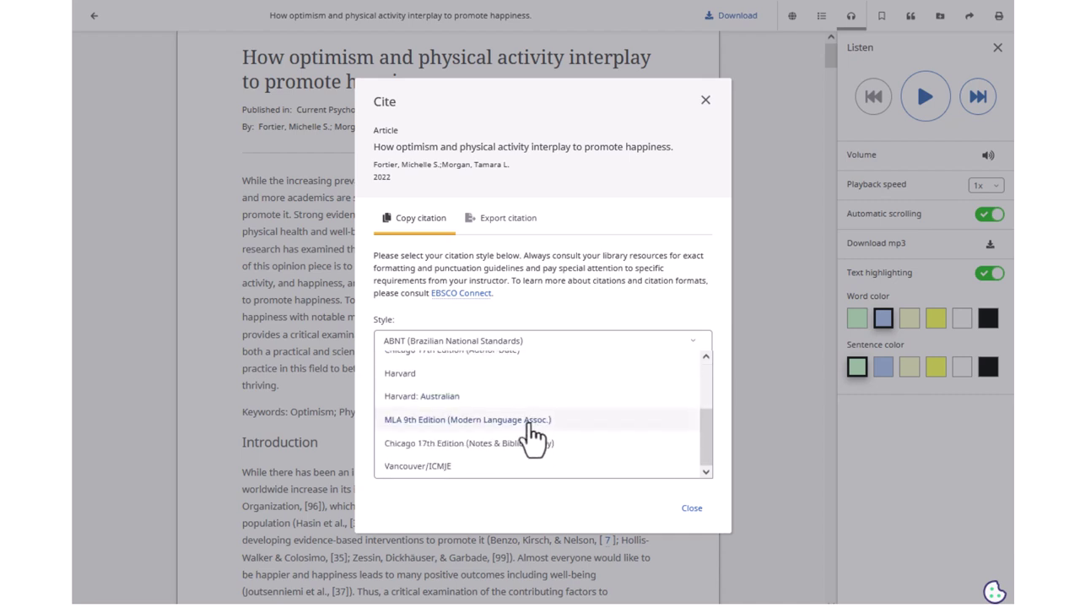
click(530, 420)
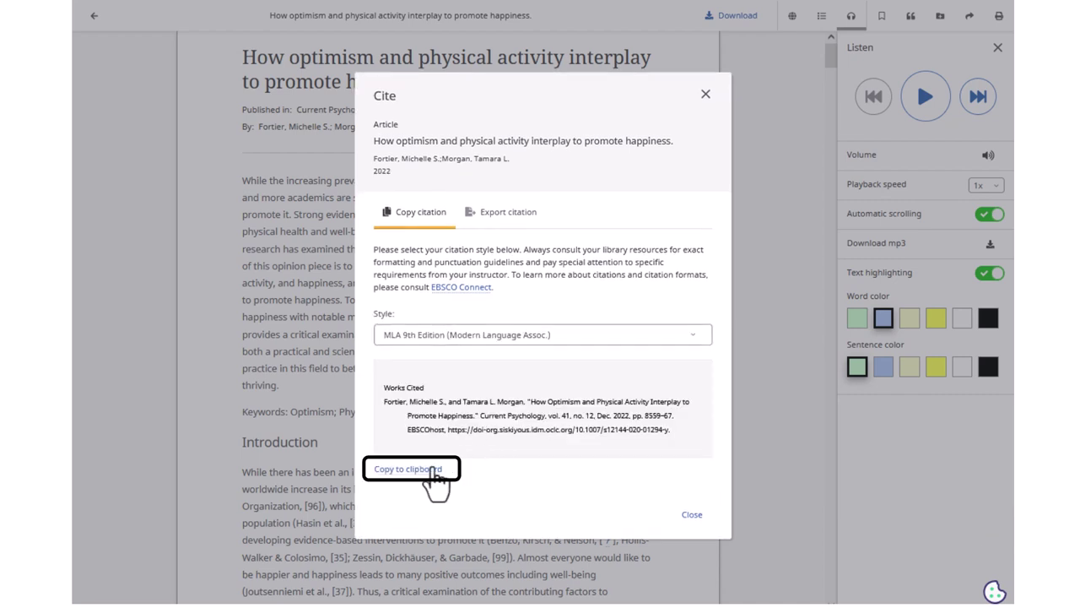
click(433, 470)
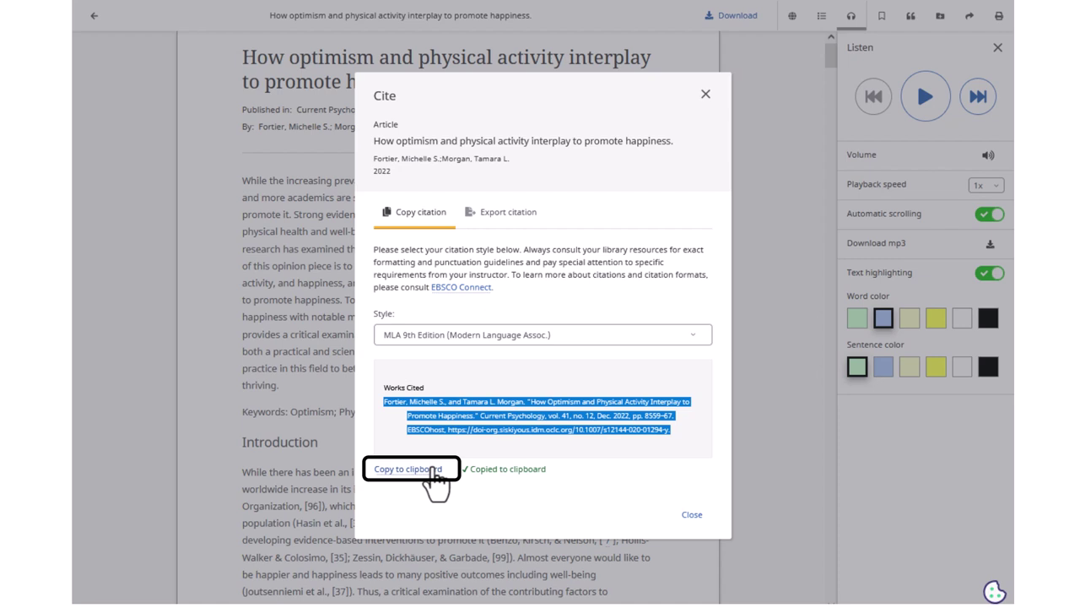
click(688, 516)
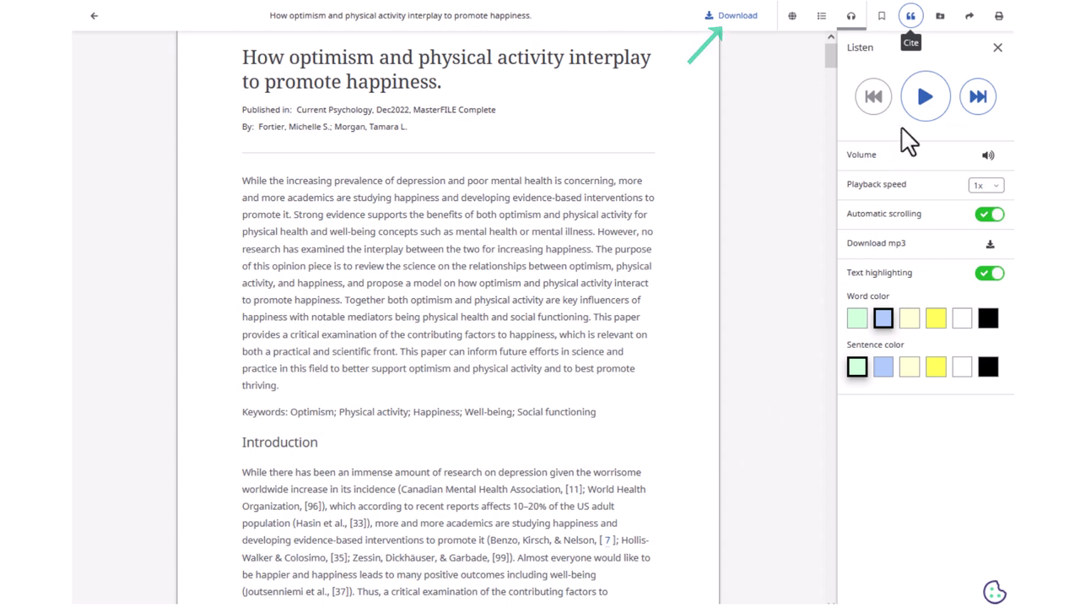
- Create a shareable link to the article and copy it to the clipboard
click(969, 17)
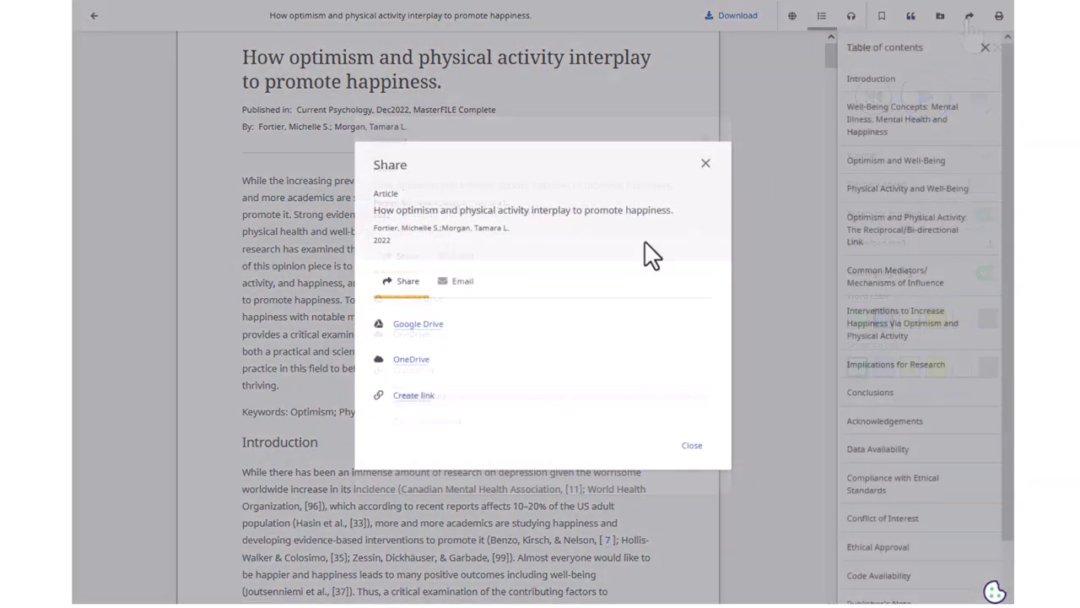
click(421, 396)
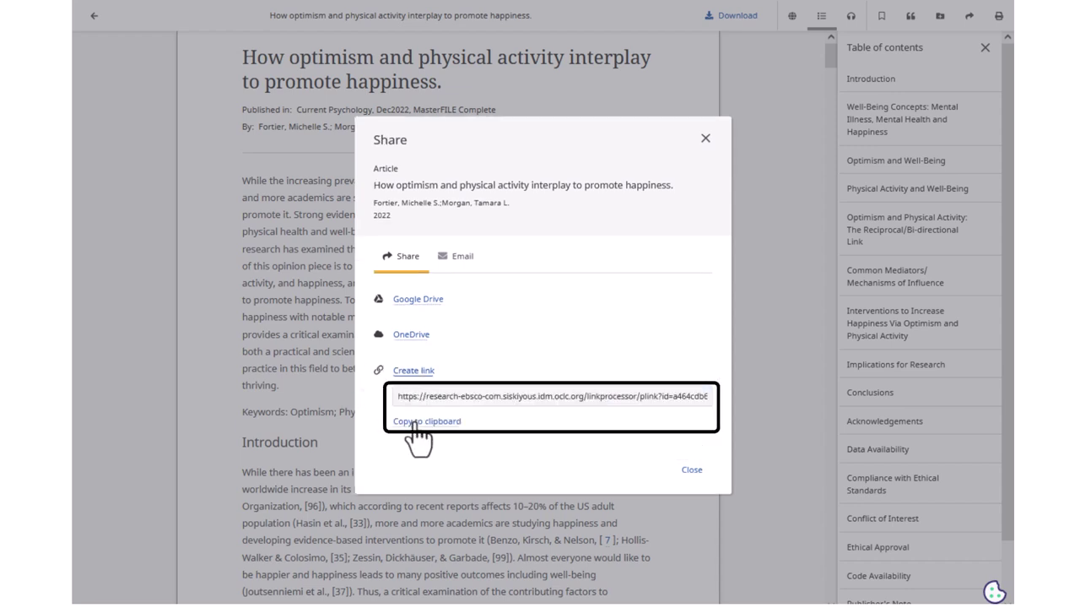
click(415, 421)
- Switch to e-mail sharing and start entering the recipient's e-mail address
click(457, 257)
click(445, 376)
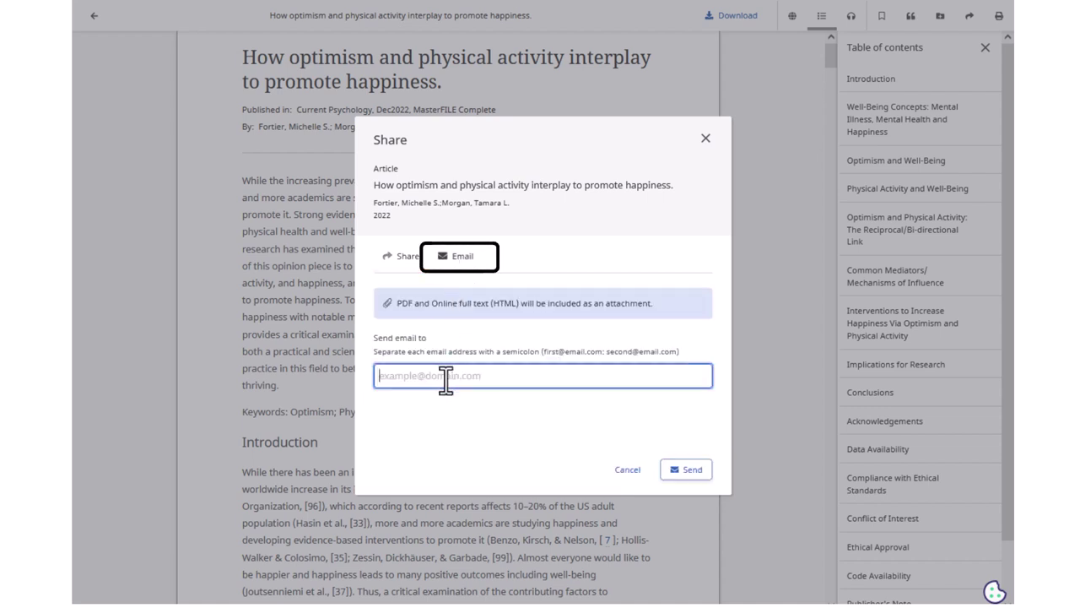
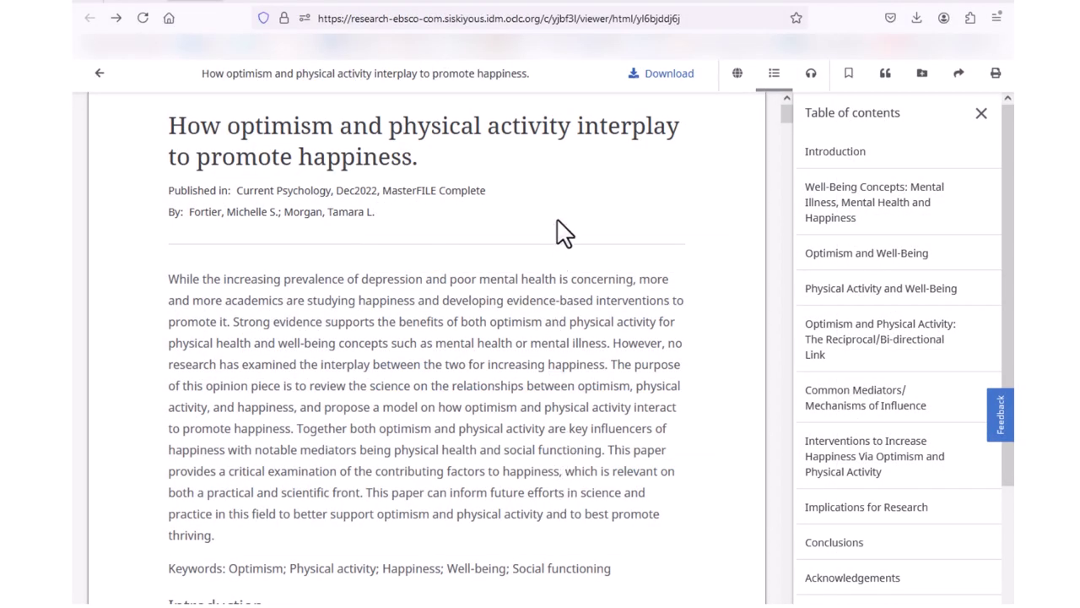
- Leave the full-text reader and return to the article's detailed record page
click(582, 18)
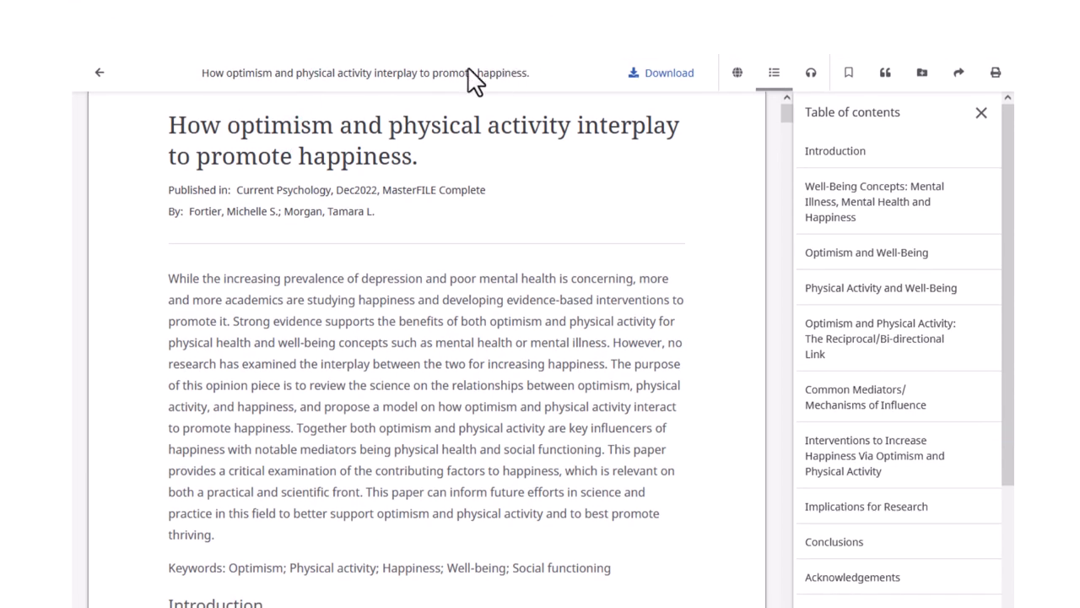
click(98, 75)
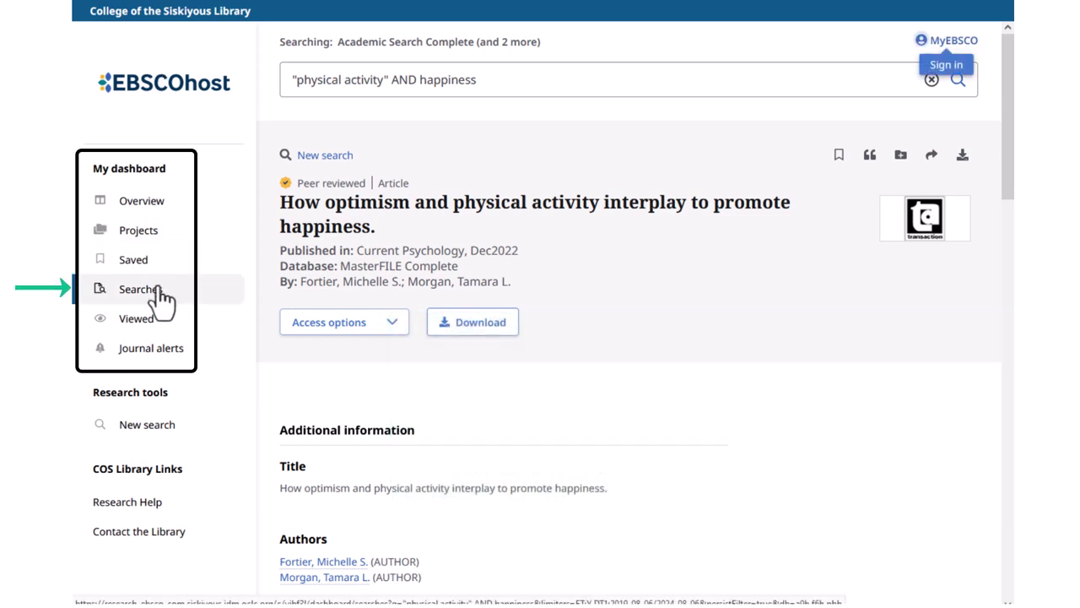
- Rerun the exercise AND "mental health" search from the dashboard's search history
click(161, 288)
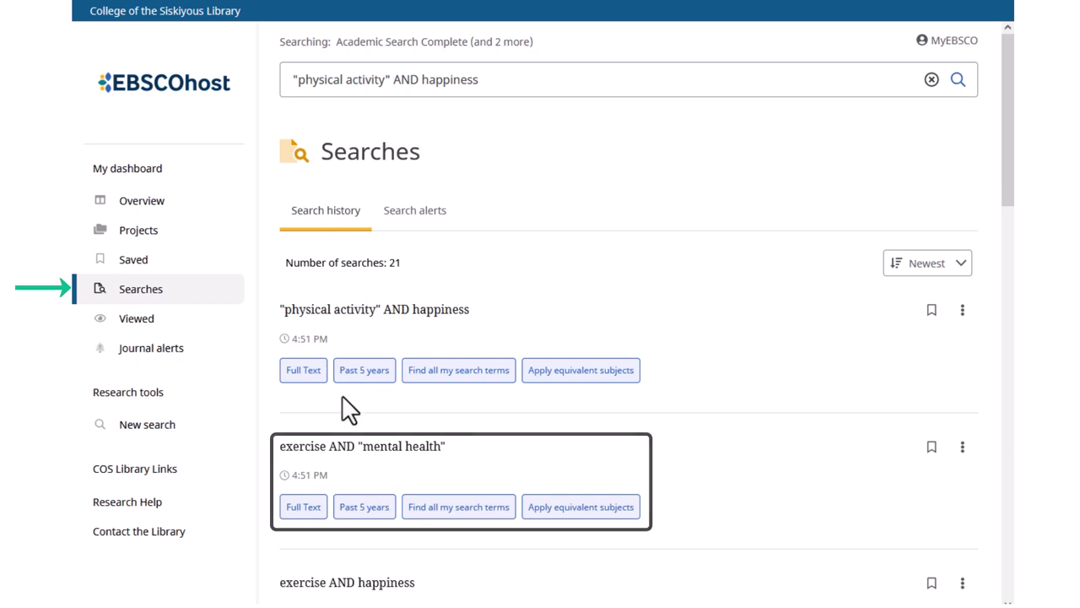
click(378, 447)
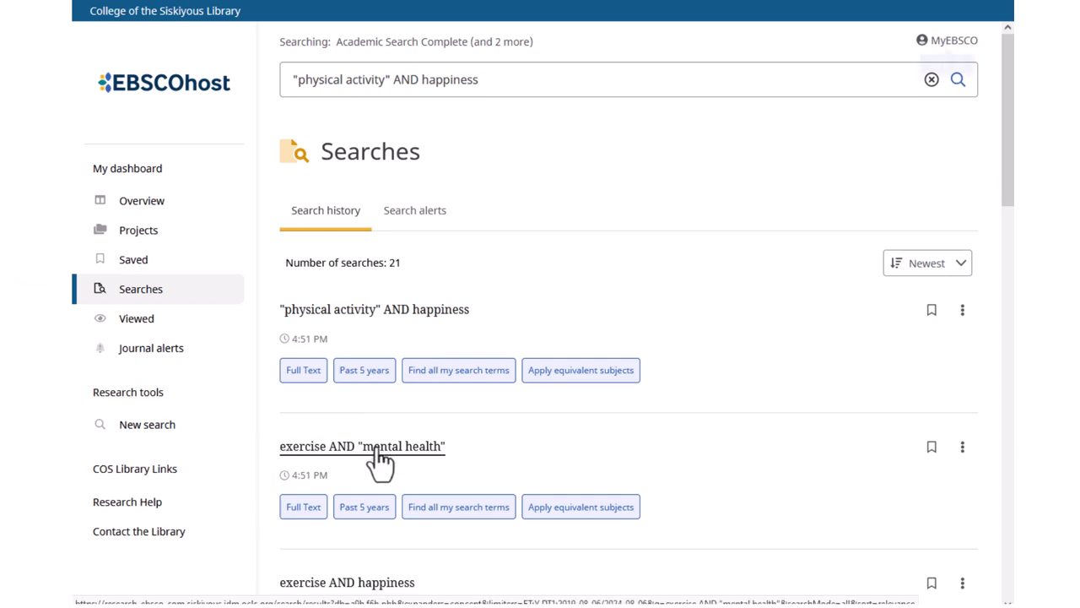